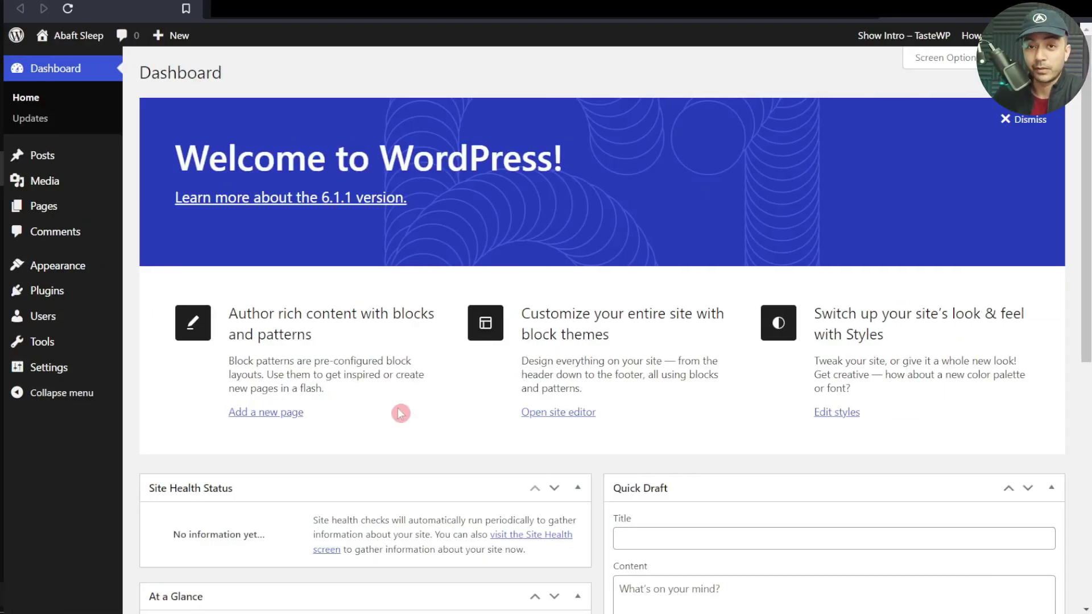
Search the plugin directory for WP Reactions Lite and install it.
{"action": "mouse_move", "coordinate": [46, 290]}
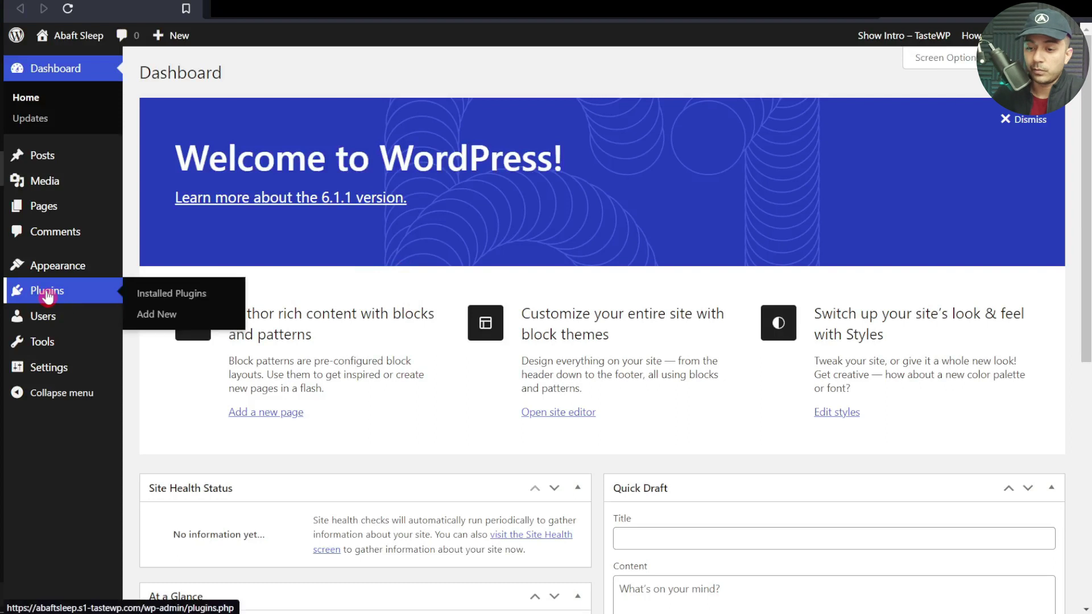
{"action": "left_click", "coordinate": [154, 316]}
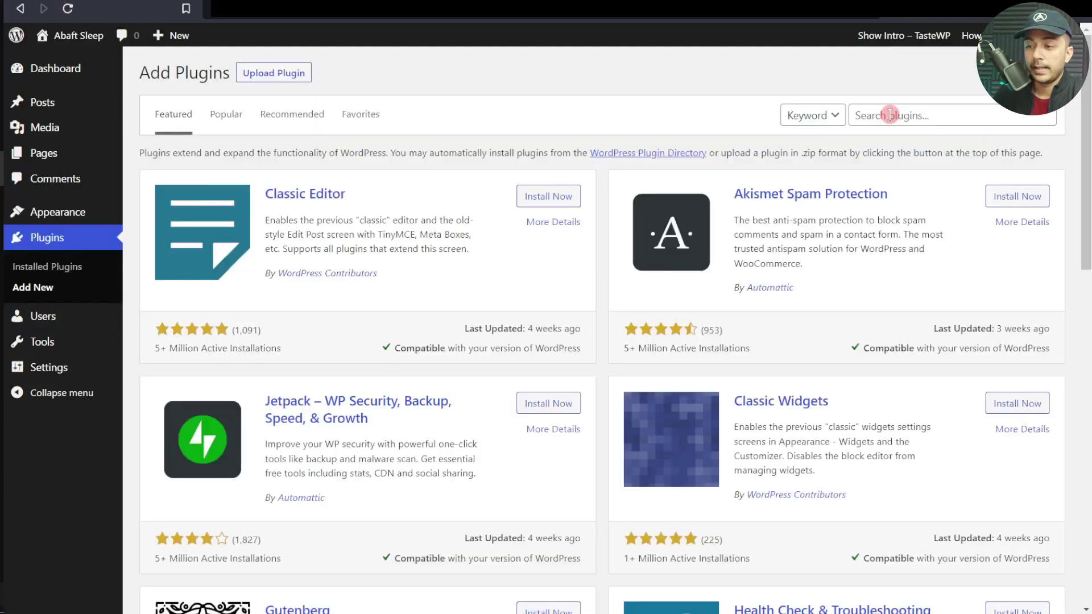
{"action": "left_click", "coordinate": [889, 115]}
{"action": "type", "text": "WP Reactions Lite"}
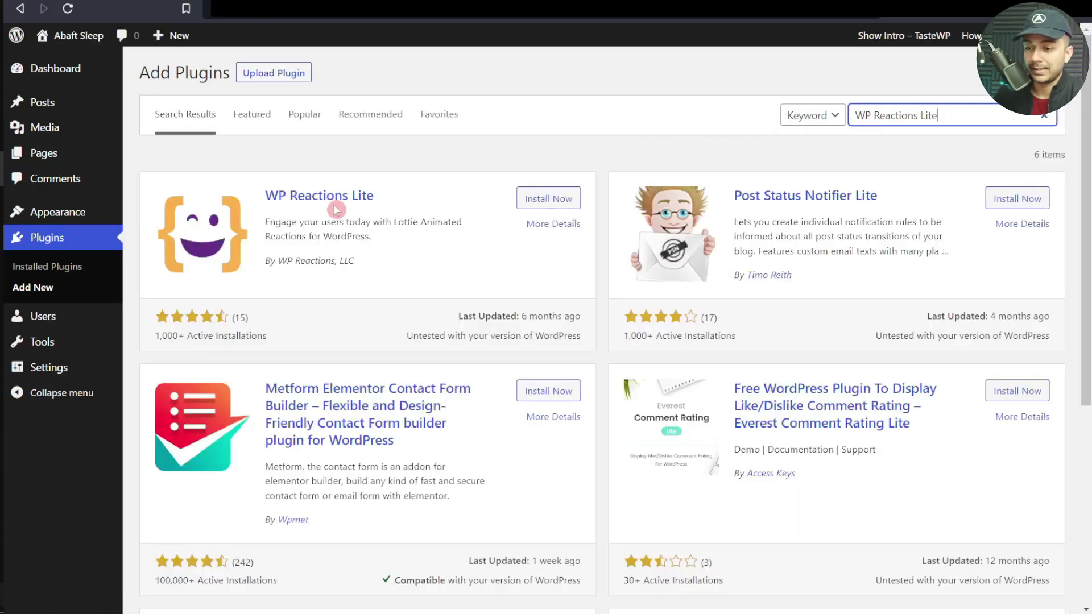
{"action": "left_click", "coordinate": [572, 208]}
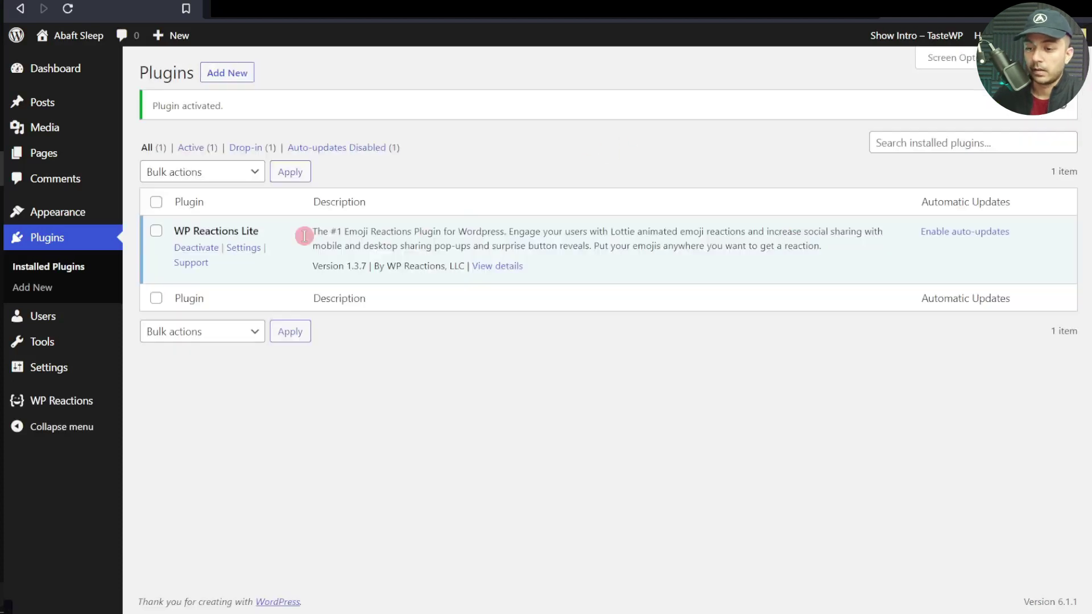
In WP Reactions settings, switch Global Activation to ON so reactions work sitewide.
{"action": "left_click", "coordinate": [242, 249]}
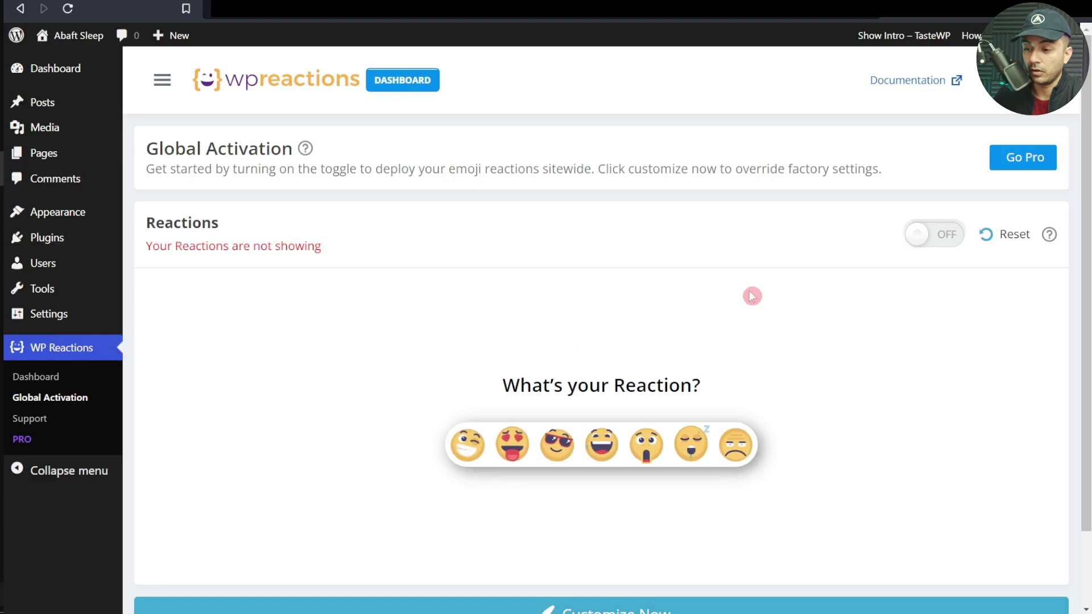
{"action": "left_click", "coordinate": [941, 240]}
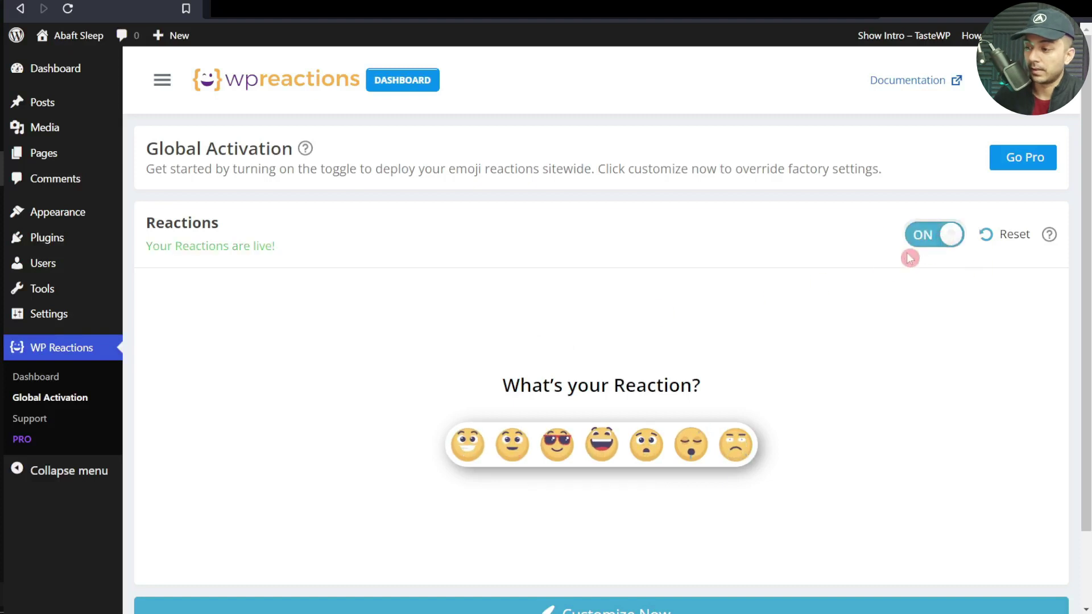
{"action": "scroll", "coordinate": [740, 270], "scroll_direction": "down", "scroll_amount": 1}
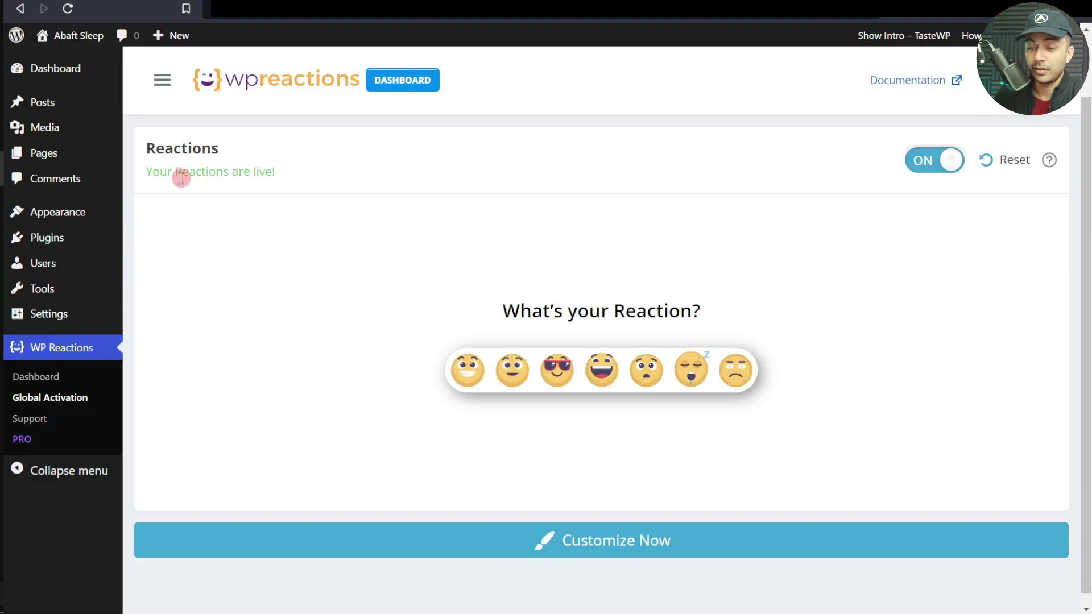
{"action": "scroll", "coordinate": [553, 417], "scroll_direction": "down", "scroll_amount": 1}
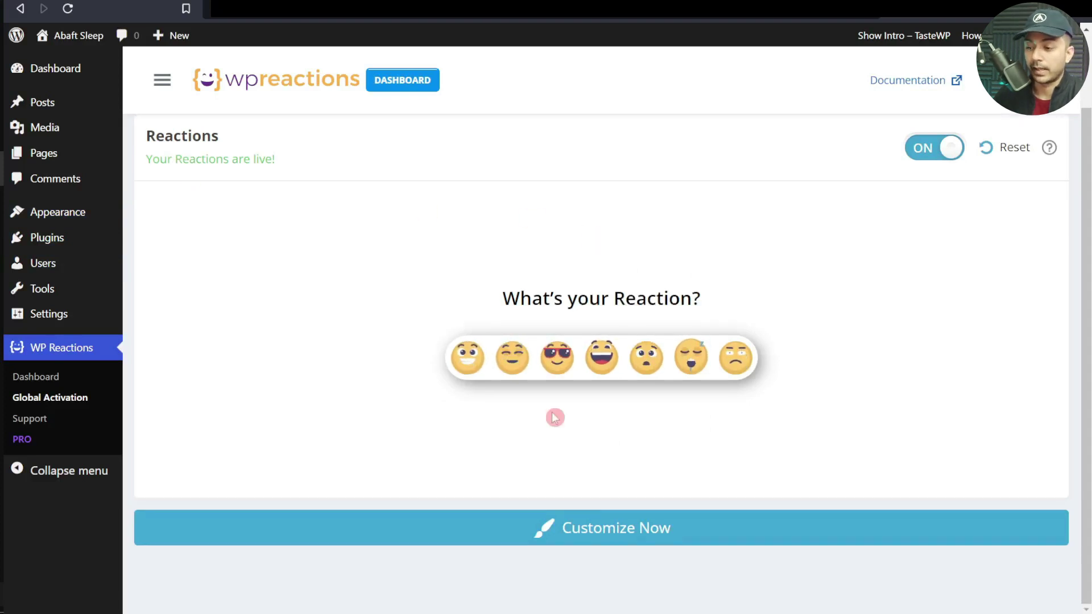
Deselect the seven default emojis: frowning, sleepy, surprised, laughing, sunglasses, heart-eyes and winking.
{"action": "left_click", "coordinate": [599, 539]}
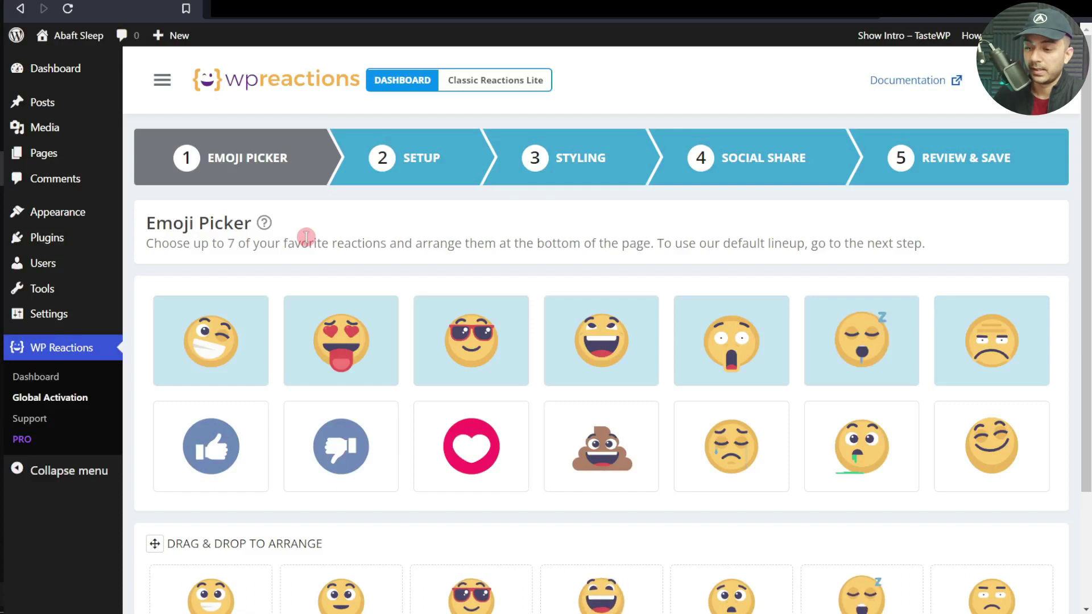
{"action": "left_click", "coordinate": [991, 341]}
{"action": "left_click", "coordinate": [857, 370]}
{"action": "left_click", "coordinate": [716, 353]}
{"action": "left_click", "coordinate": [600, 365]}
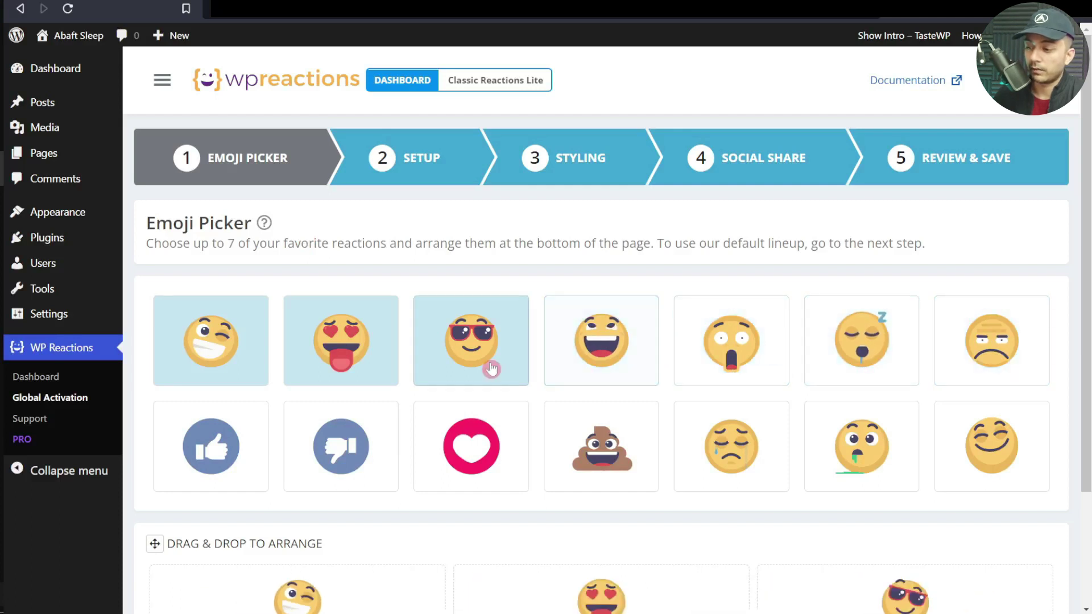
{"action": "left_click", "coordinate": [478, 369]}
{"action": "left_click", "coordinate": [363, 364]}
{"action": "left_click", "coordinate": [236, 376]}
Select thumbs-up, thumbs-down, heart and surprised face as the reactions.
{"action": "left_click", "coordinate": [182, 463]}
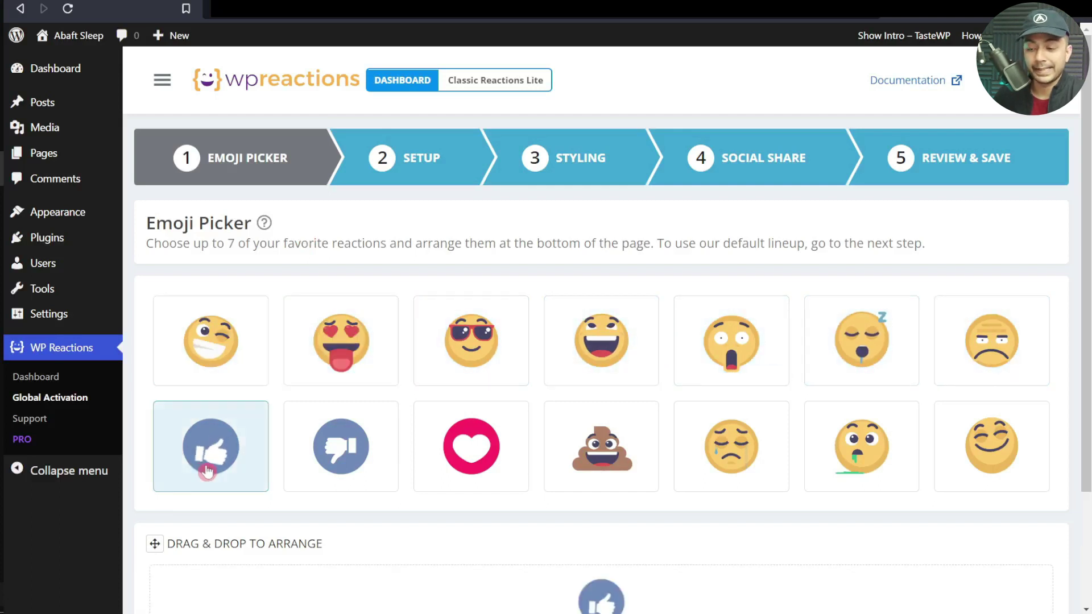
{"action": "left_click", "coordinate": [339, 458]}
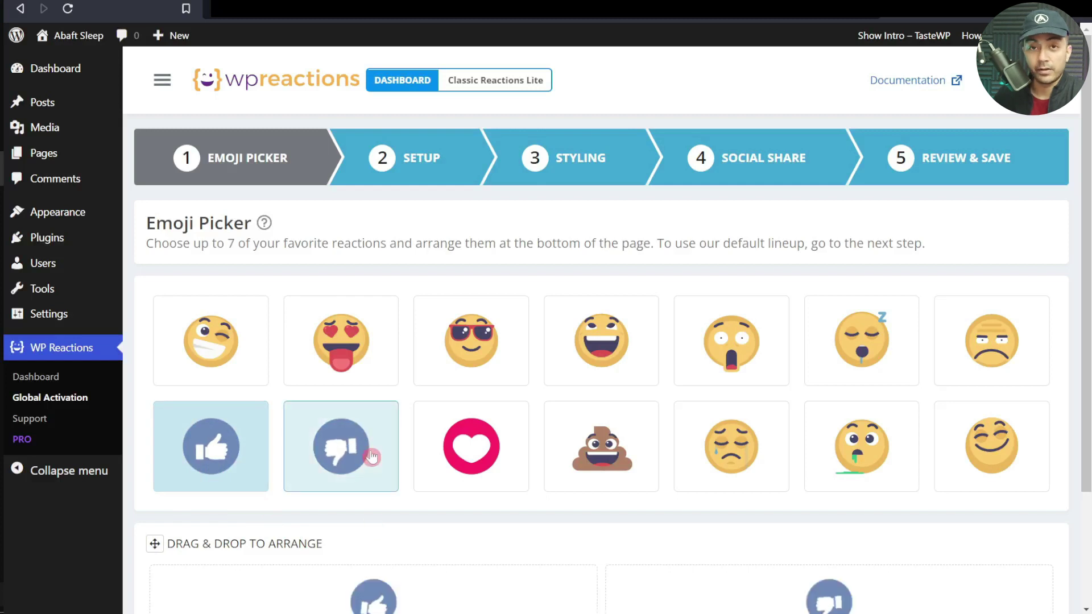
{"action": "left_click", "coordinate": [486, 464]}
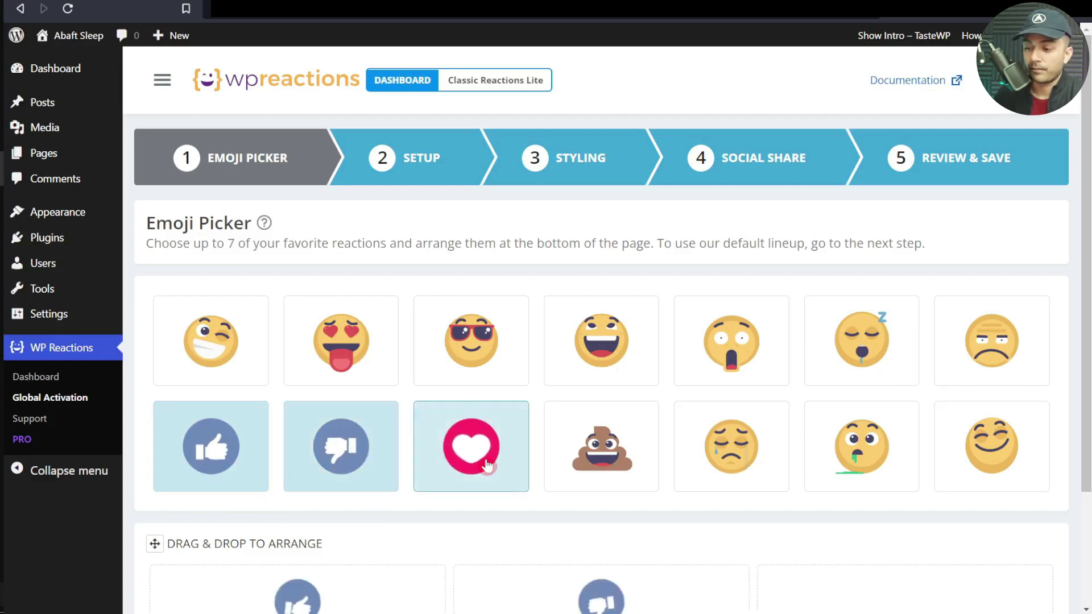
{"action": "left_click", "coordinate": [715, 356]}
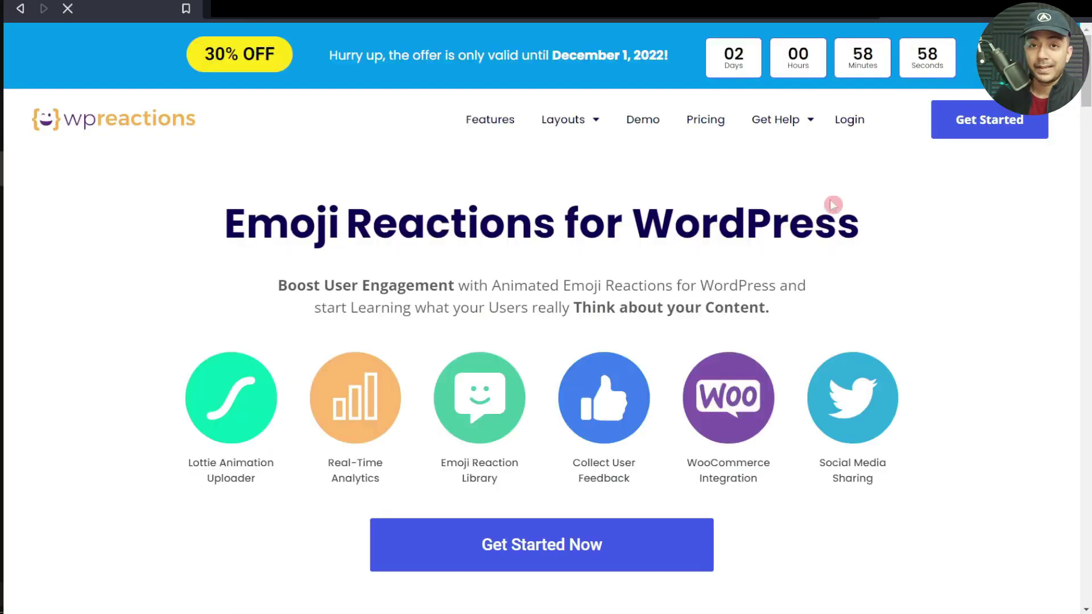
{"action": "scroll", "coordinate": [887, 267], "scroll_direction": "down", "scroll_amount": 3}
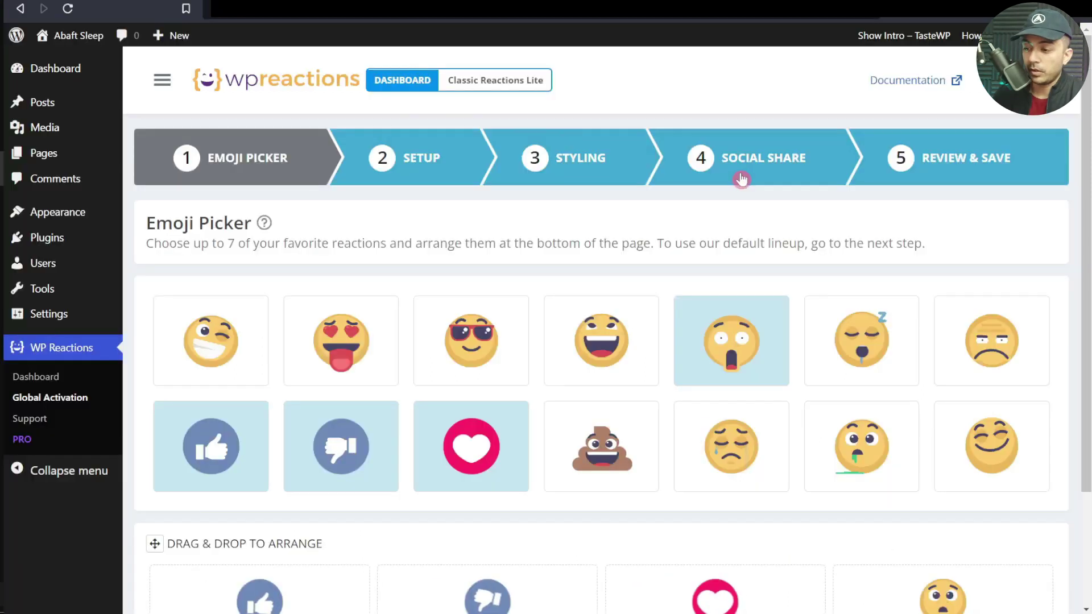
On the setup step, set the reaction emojis to Small size.
{"action": "scroll", "coordinate": [739, 175], "scroll_direction": "down", "scroll_amount": 2}
{"action": "scroll", "coordinate": [741, 178], "scroll_direction": "down", "scroll_amount": 2}
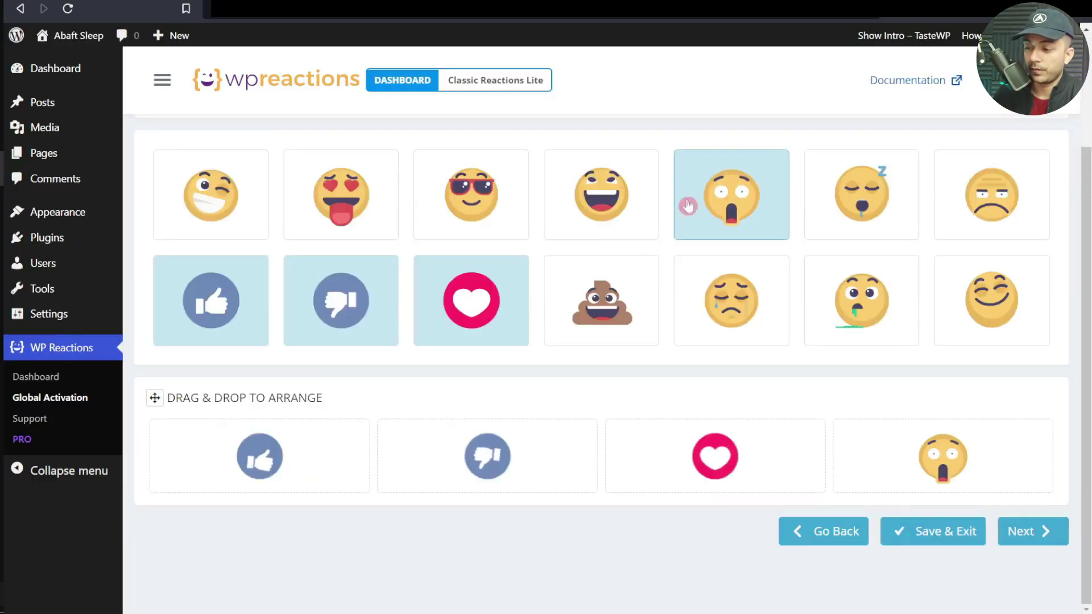
{"action": "left_click", "coordinate": [1045, 535]}
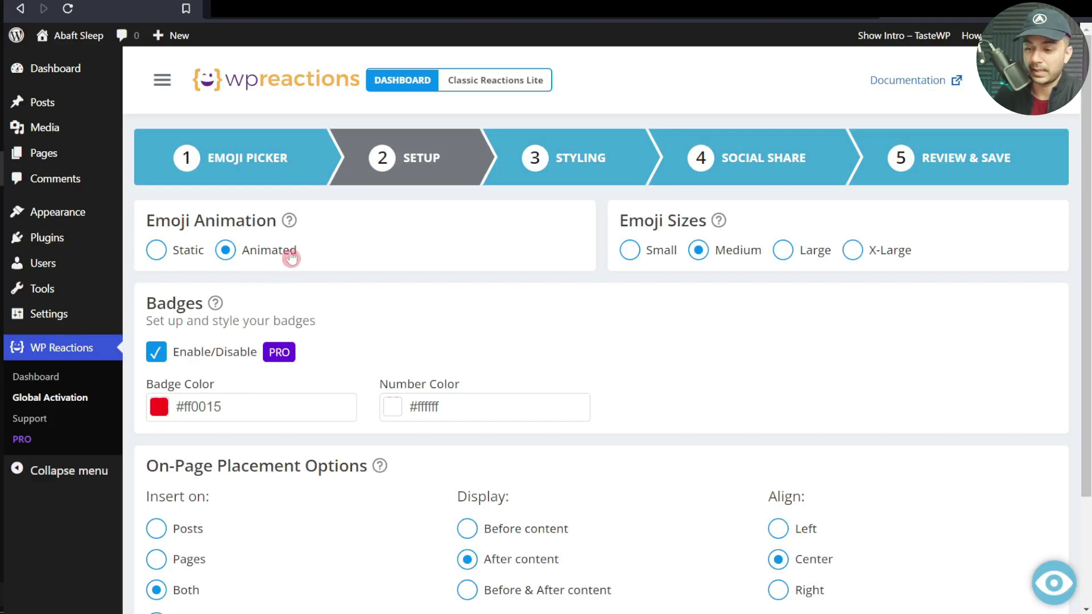
{"action": "left_click", "coordinate": [630, 251]}
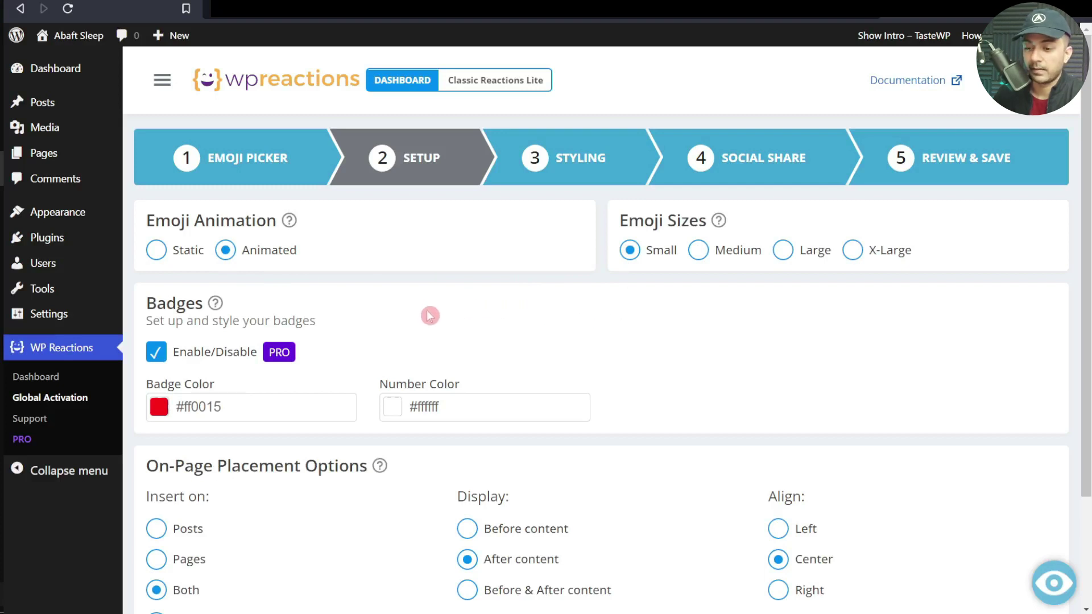
Insert reactions on Posts only, displayed before and after the content.
{"action": "scroll", "coordinate": [296, 281], "scroll_direction": "down", "scroll_amount": 1}
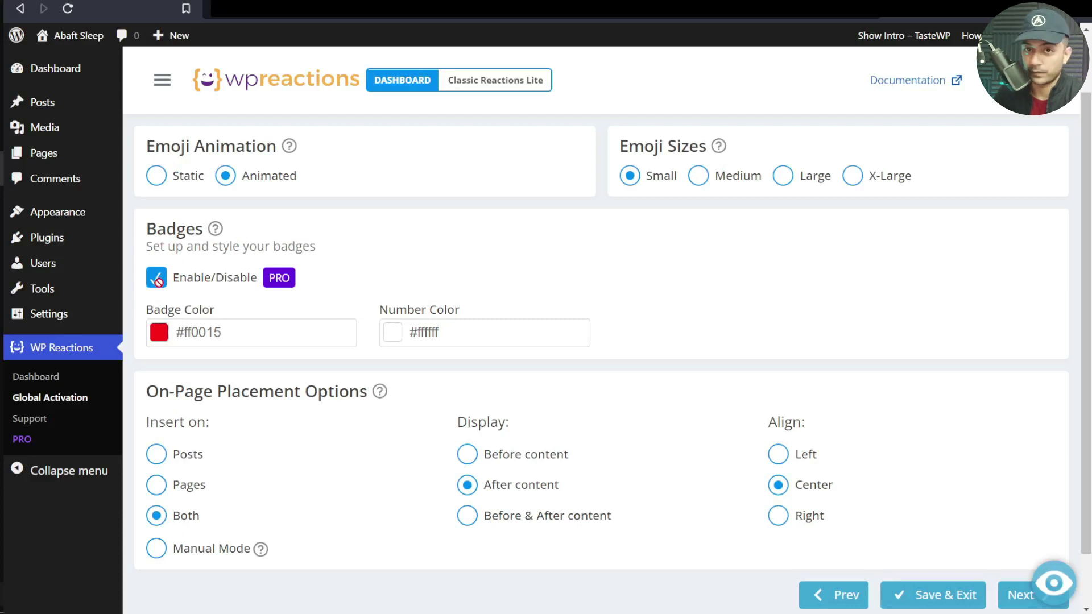
{"action": "scroll", "coordinate": [251, 279], "scroll_direction": "down", "scroll_amount": 1}
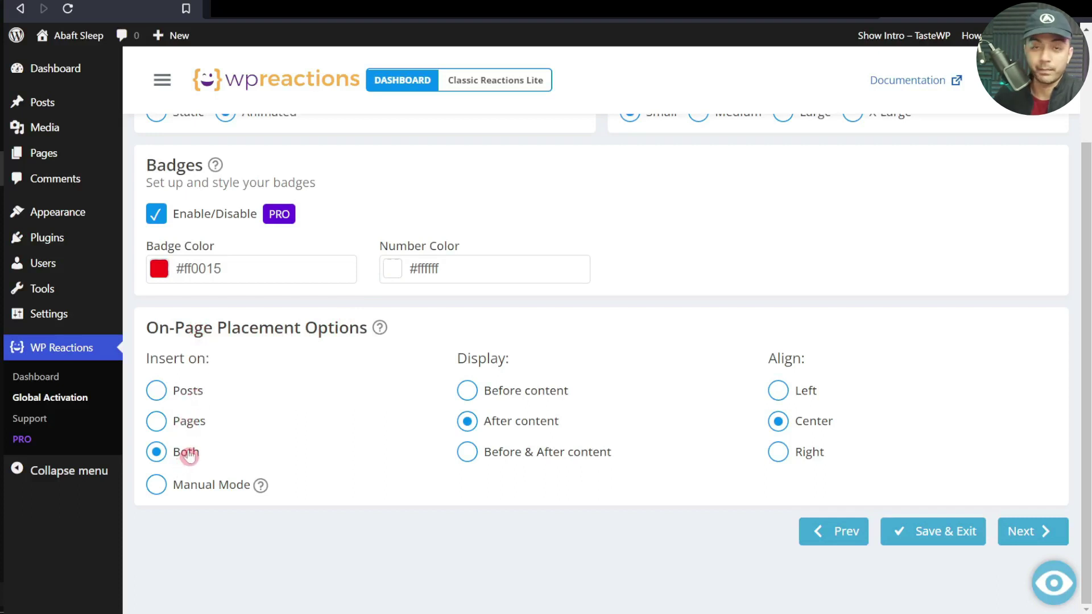
{"action": "left_click", "coordinate": [159, 391]}
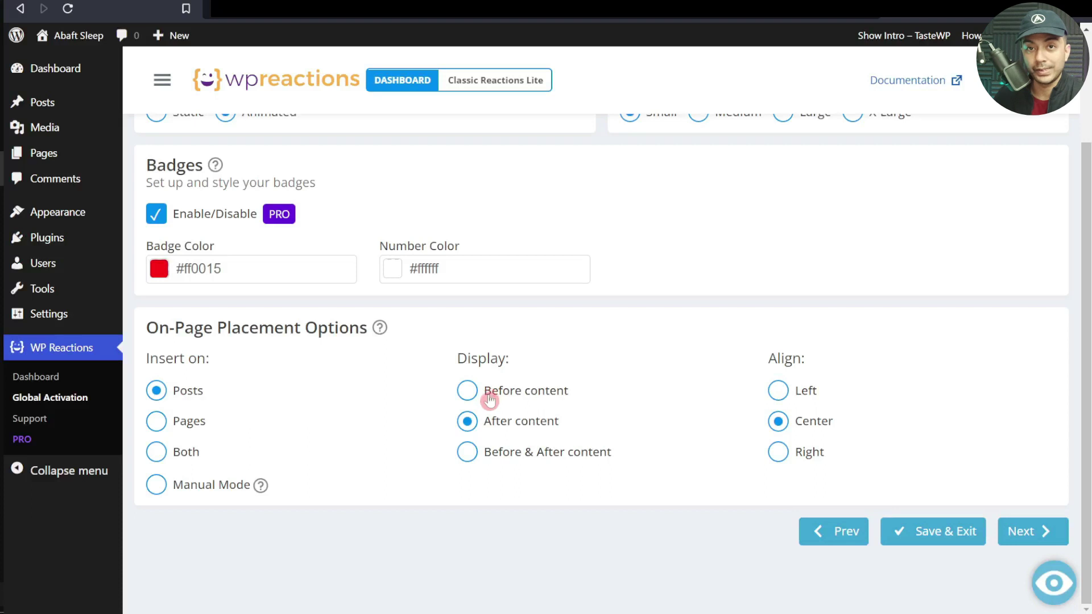
{"action": "left_click", "coordinate": [467, 453]}
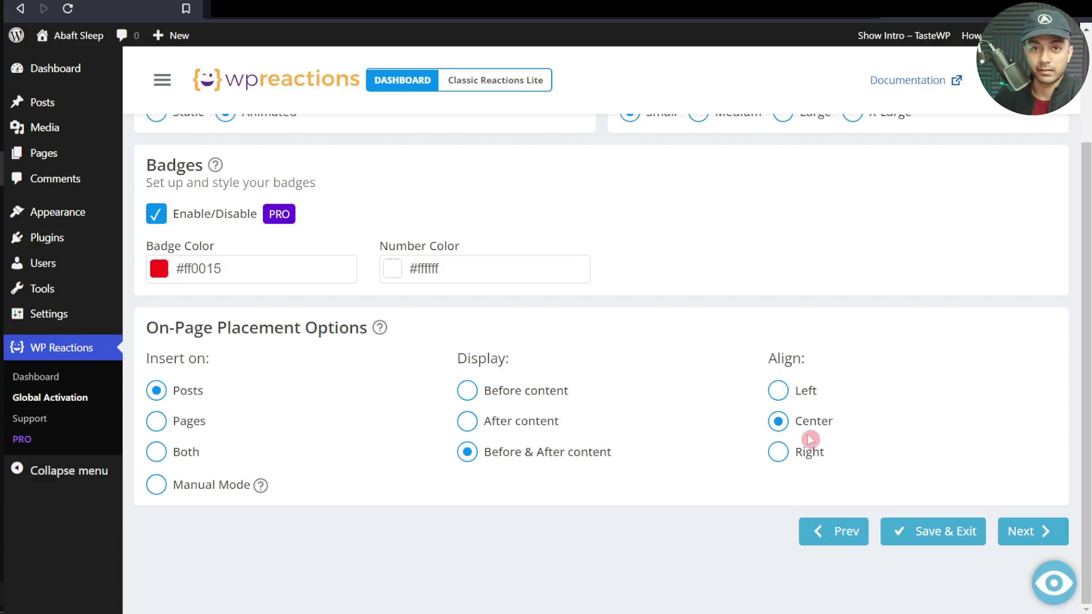
{"action": "left_click", "coordinate": [1021, 533]}
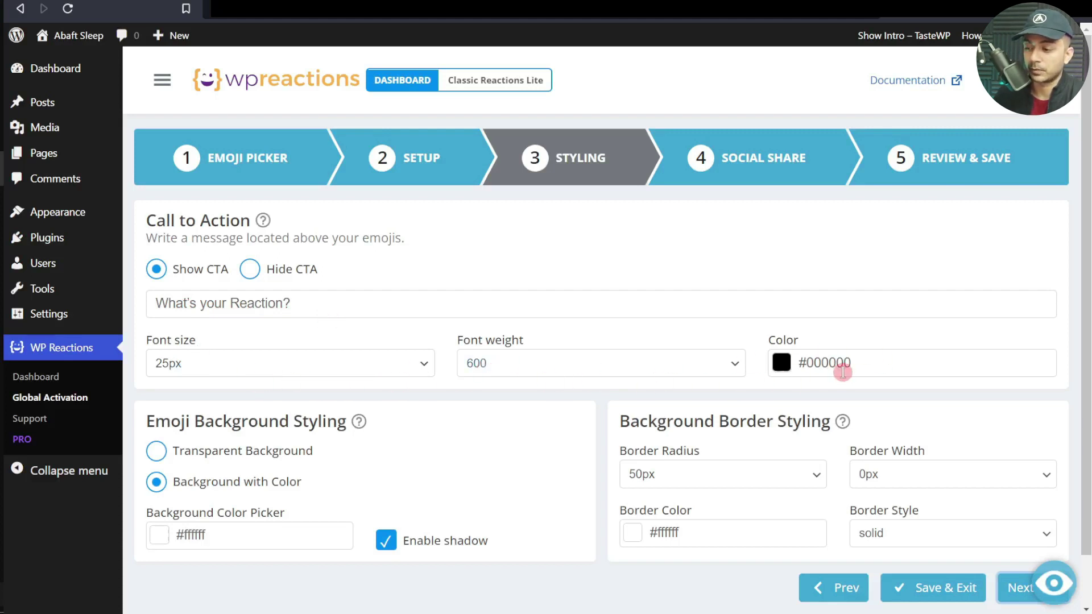
{"action": "scroll", "coordinate": [842, 372], "scroll_direction": "down", "scroll_amount": 1}
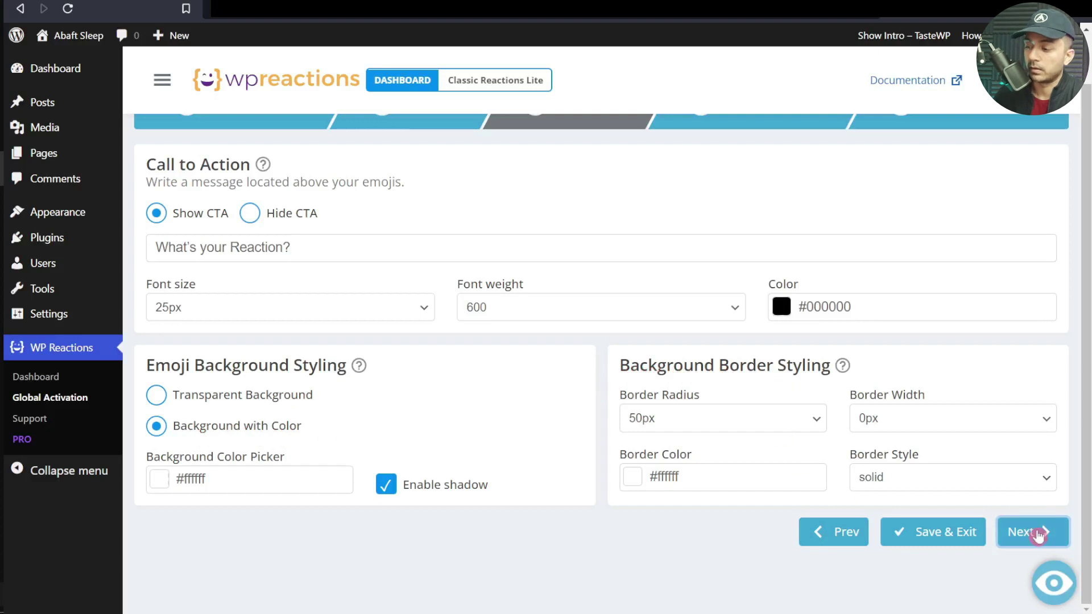
Toggle the Email share button OFF on the Social Share step, then go on to Review & Save.
{"action": "left_click", "coordinate": [1038, 534]}
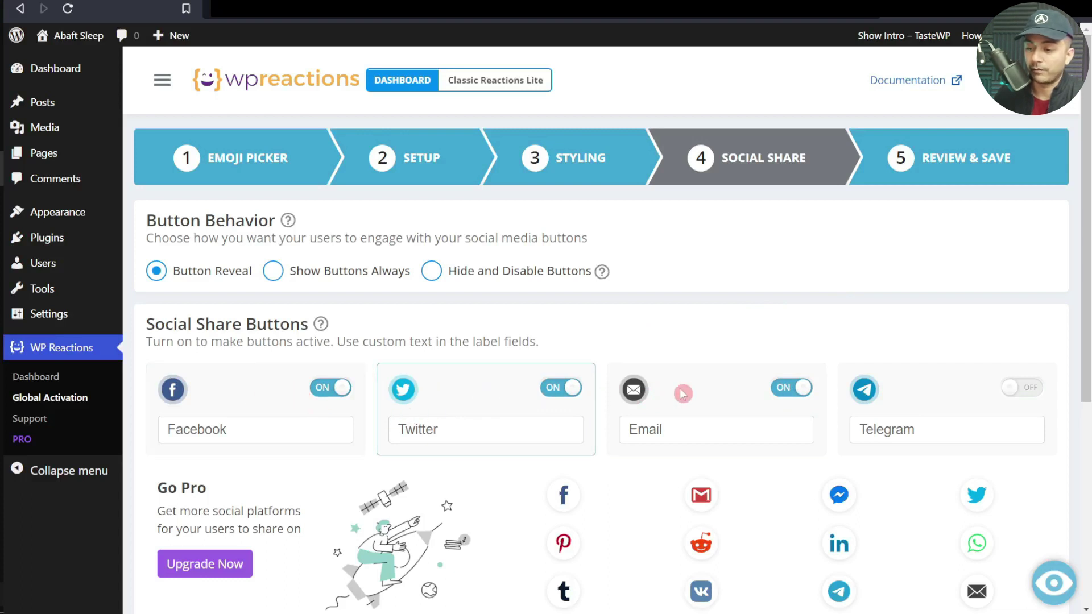
{"action": "left_click", "coordinate": [798, 394]}
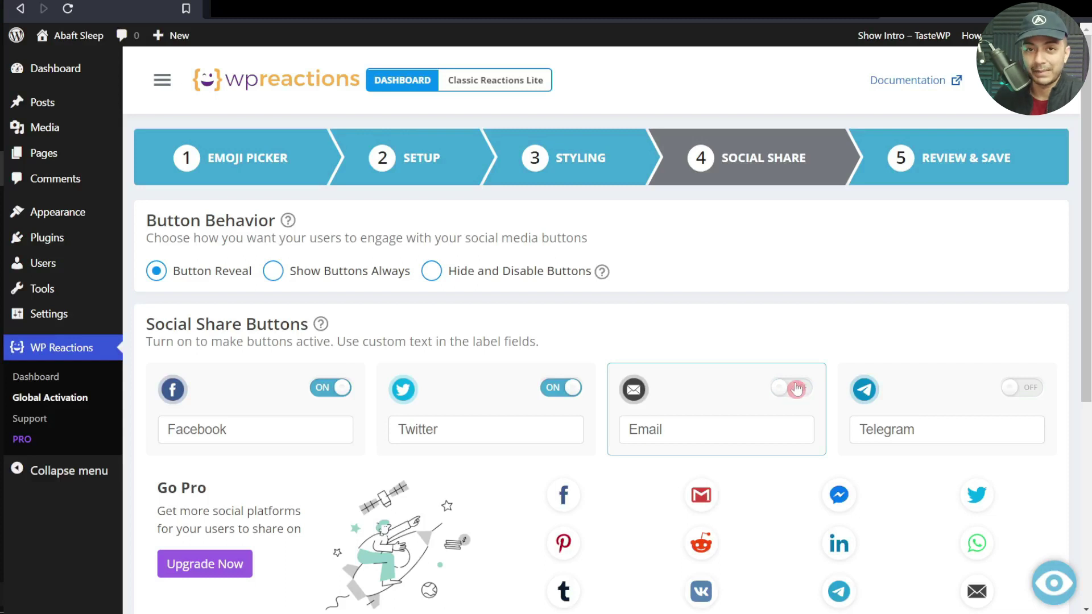
{"action": "scroll", "coordinate": [762, 299], "scroll_direction": "down", "scroll_amount": 4}
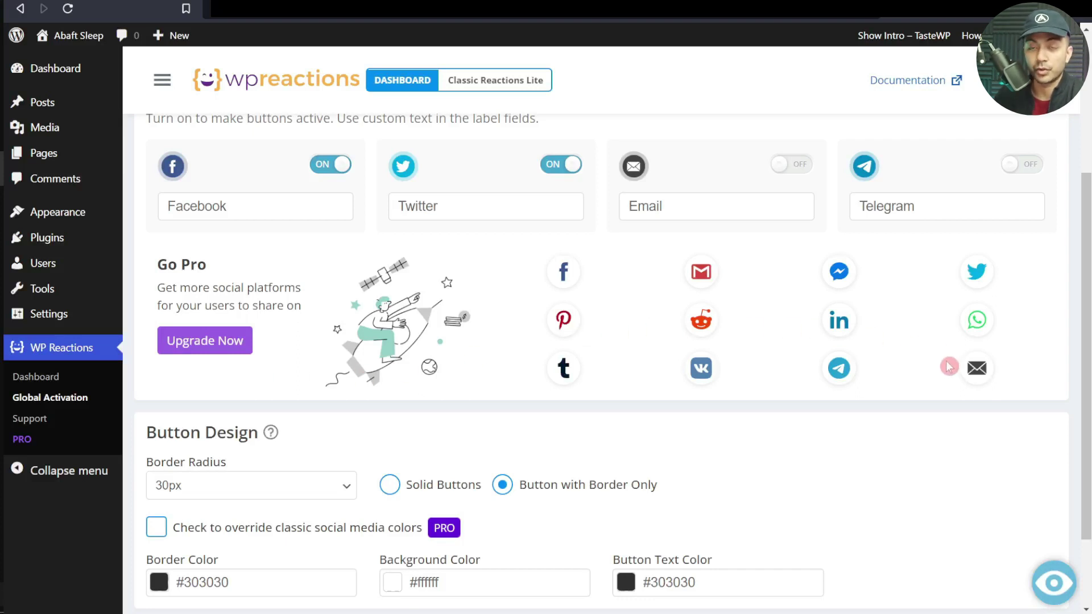
{"action": "scroll", "coordinate": [945, 367], "scroll_direction": "down", "scroll_amount": 2}
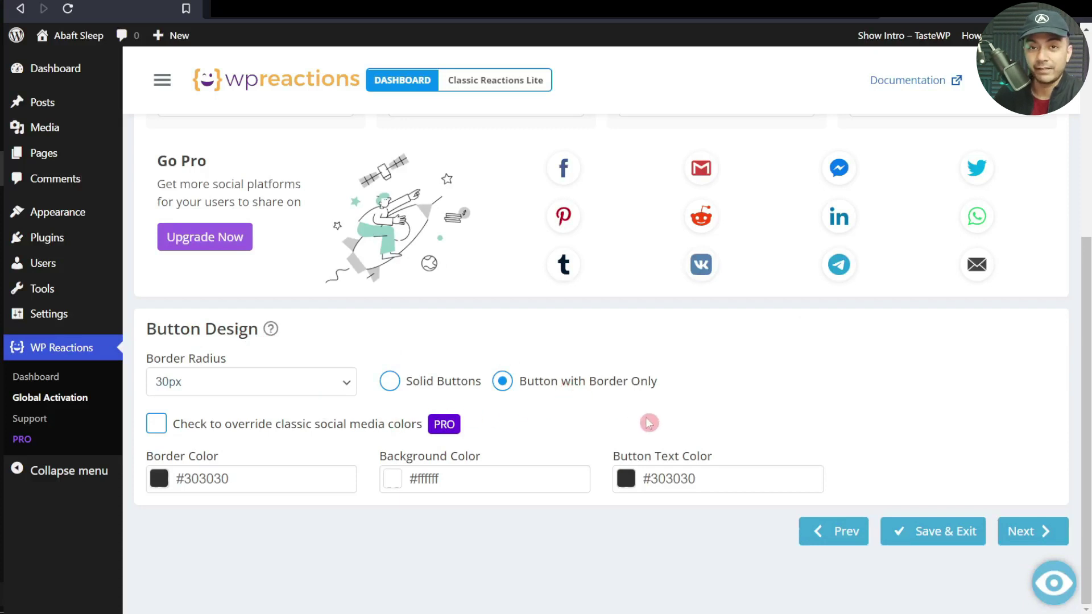
{"action": "left_click", "coordinate": [1031, 531]}
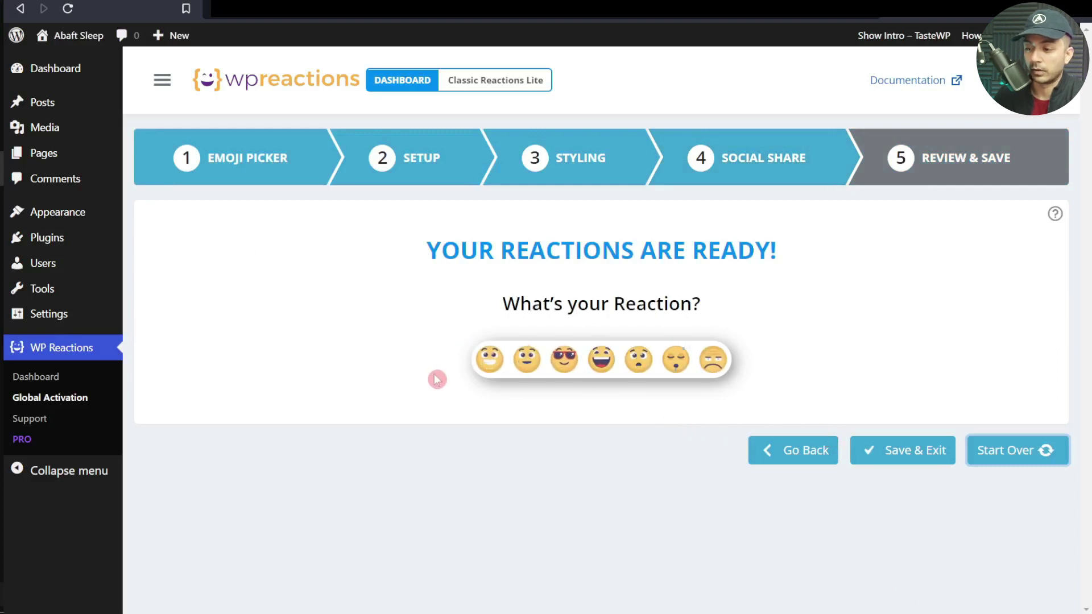
Save & Exit the reactions wizard and go to the Posts list.
{"action": "left_click", "coordinate": [886, 451]}
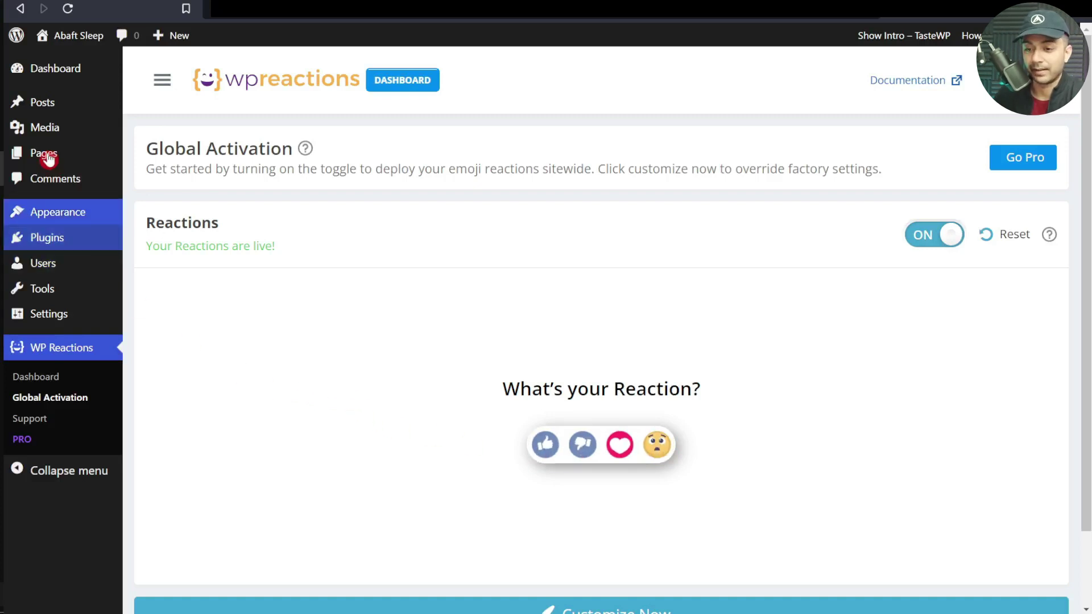
{"action": "left_click", "coordinate": [42, 102]}
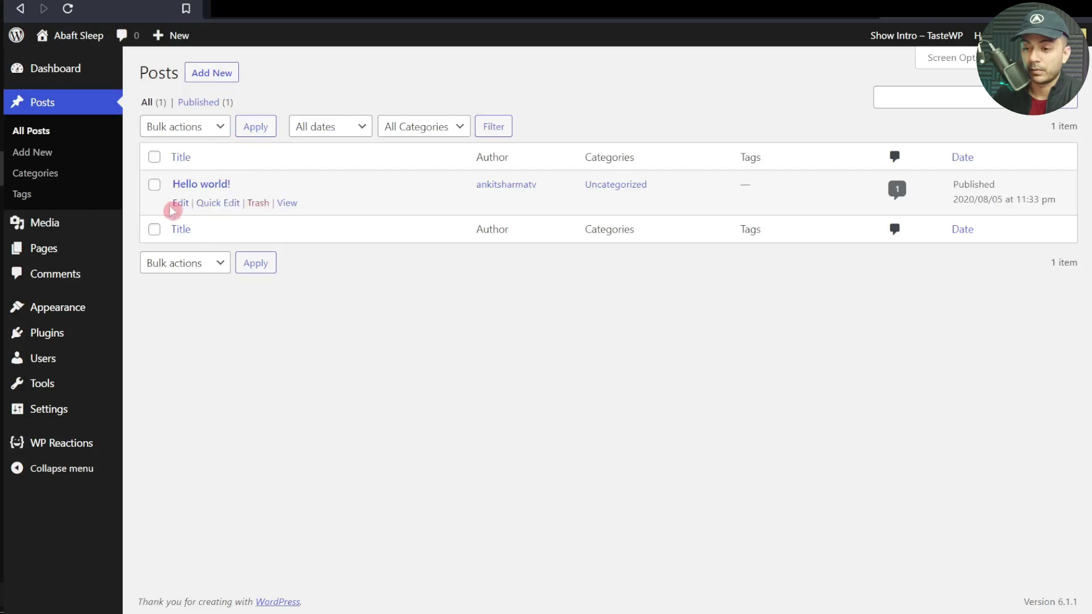
Edit Hello world! and paste three Lorem Ipsum paragraphs after the welcome text.
{"action": "left_click", "coordinate": [180, 205]}
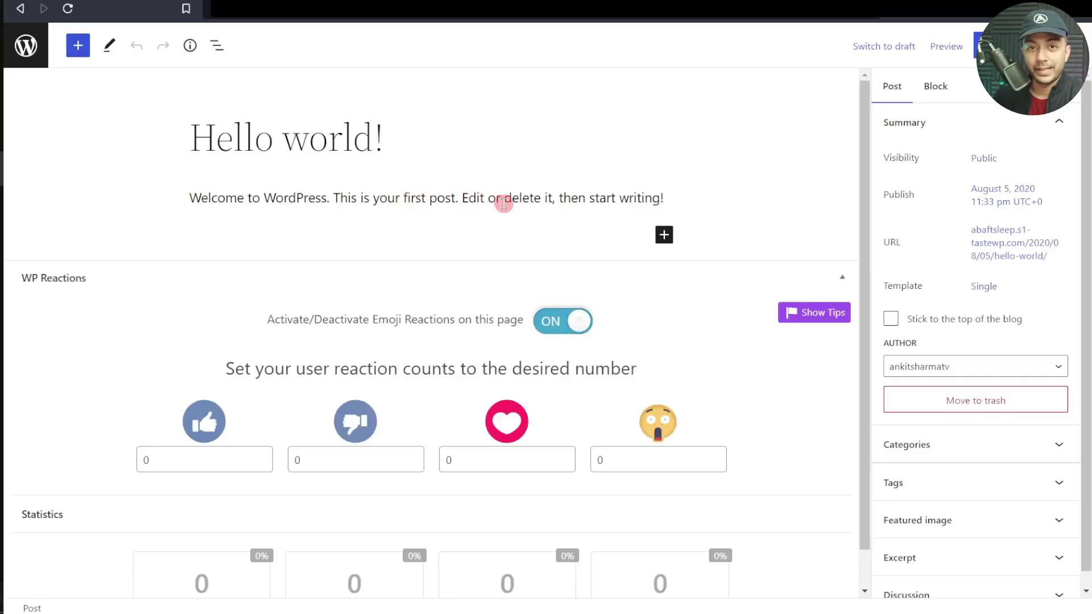
{"action": "left_click", "coordinate": [496, 200]}
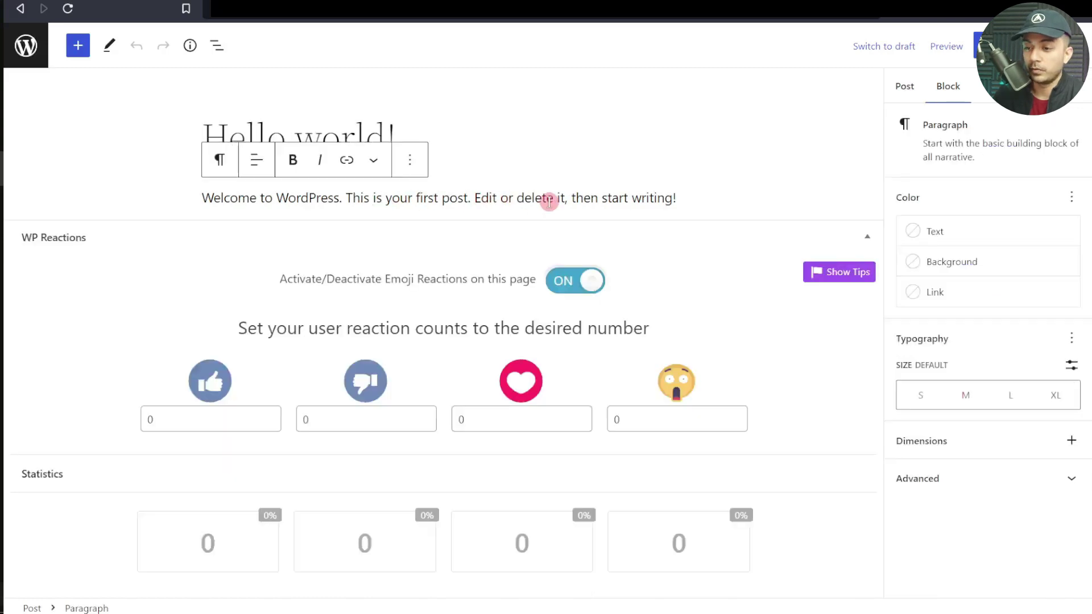
{"action": "left_click", "coordinate": [668, 201]}
{"action": "key", "text": "Return"}
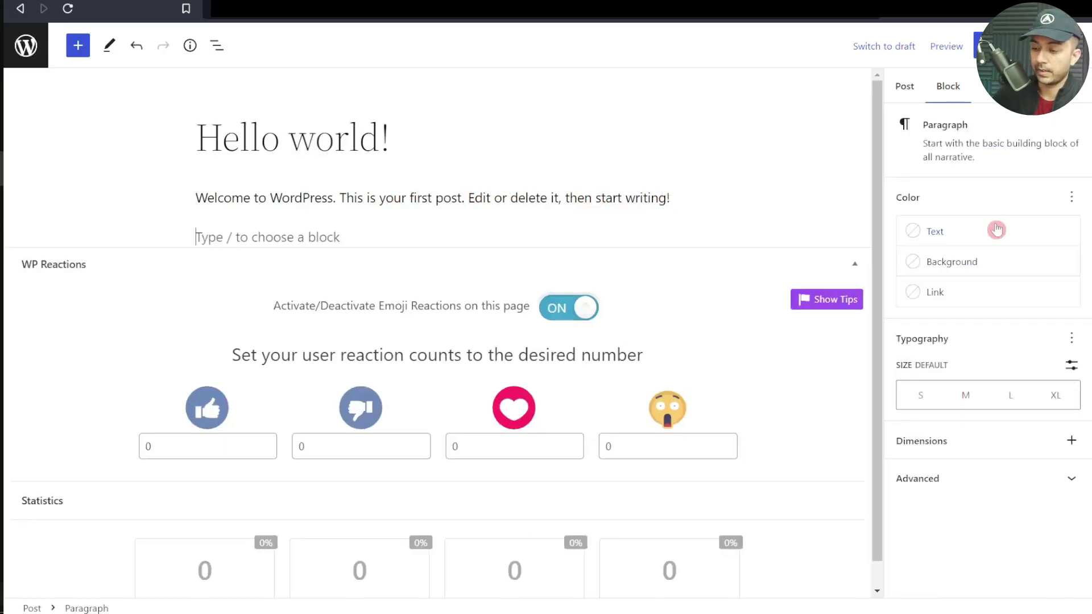
{"action": "type", "text": "Lorem Ipsum is simply dummy text of the printing and typesetting industry. Lorem Ipsum has been the industry's standard dummy text ever since the 1500s, when an unknown printer took a galley of type and scrambled it to make a type specimen book. It has survived not only five centuries, but also the leap into electronic typesetting, remaining essentially unchanged. It was popularised in the 1960s with the release of Letraset sheets containing Lorem Ipsum passages, and more recently with desktop publishing software like Aldus PageMaker including versions of Lorem Ipsum."}
{"action": "key", "text": "Return"}
{"action": "type", "text": "Lorem Ipsum is simply dummy text of the printing and typesetting industry. Lorem Ipsum has been the industry's standard dummy text ever since the 1500s, when an unknown printer took a galley of type and scrambled it to make a type specimen book. It has survived not only five centuries, but also the leap into electronic typesetting, remaining essentially unchanged. It was popularised in the 1960s with the release of Letraset sheets containing Lorem Ipsum passages, and more recently with desktop publishing software like Aldus PageMaker including versions of Lorem Ipsum."}
{"action": "key", "text": "Return"}
{"action": "type", "text": "Lorem Ipsum is simply dummy text of the printing and typesetting industry. Lorem Ipsum has been the industry's standard dummy text ever since the 1500s, when an unknown printer took a galley of type and scrambled it to make a type specimen book. It has survived not only five centuries, but also the leap into electronic typesetting, remaining essentially unchanged. It was popularised in the 1960s with the release of Letraset sheets containing Lorem Ipsum passages, and more recently with desktop publishing software like Aldus PageMaker including versions of Lorem Ipsum."}
{"action": "key", "text": "Return"}
{"action": "key", "text": "BackSpace"}
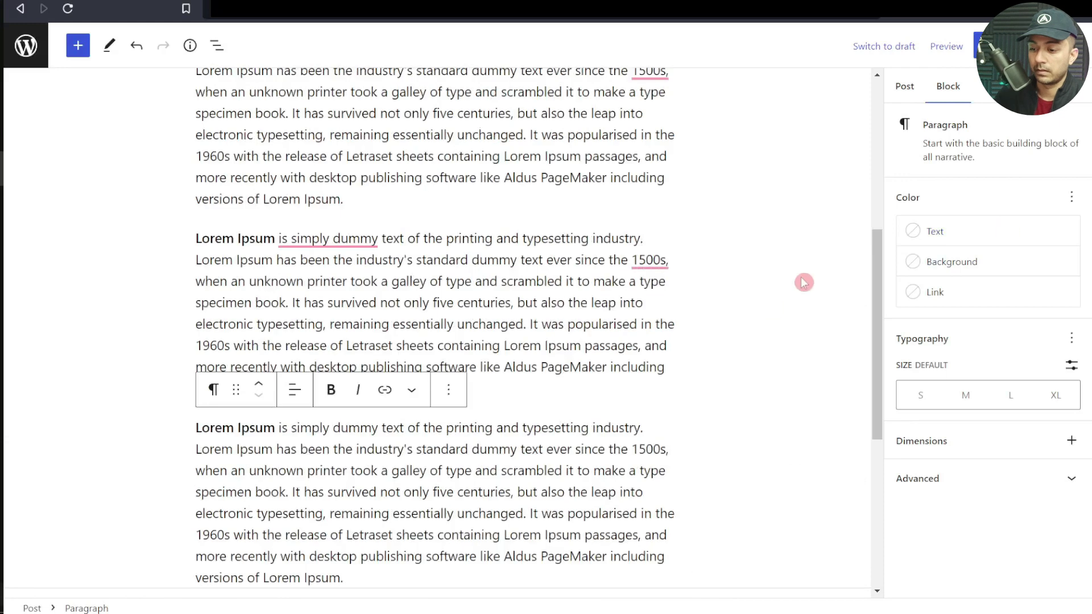
Save the updated Hello world! post.
{"action": "scroll", "coordinate": [796, 278], "scroll_direction": "down", "scroll_amount": 5}
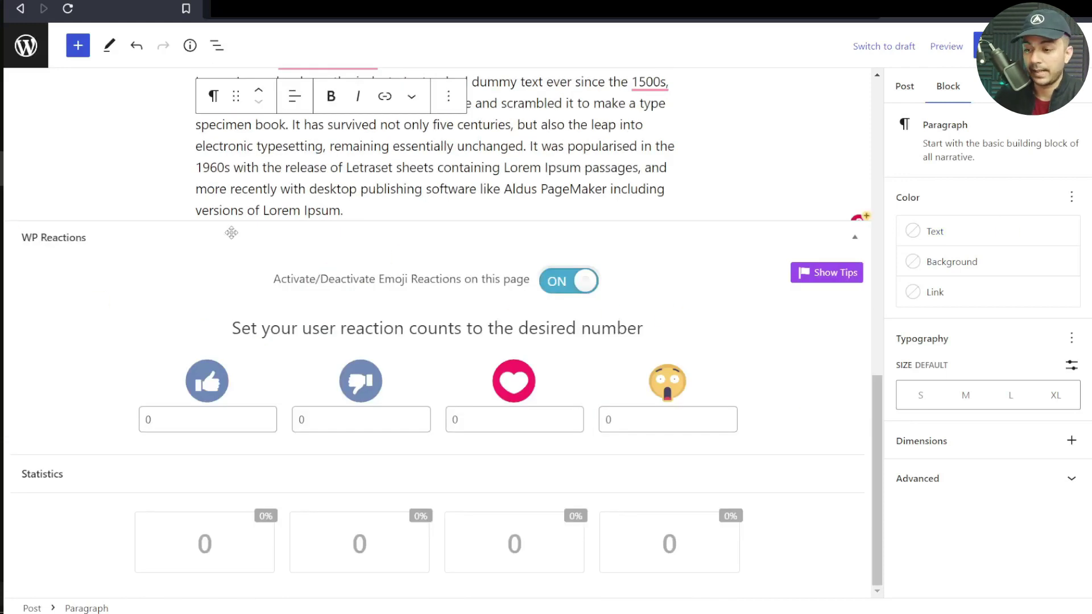
{"action": "left_click", "coordinate": [186, 423]}
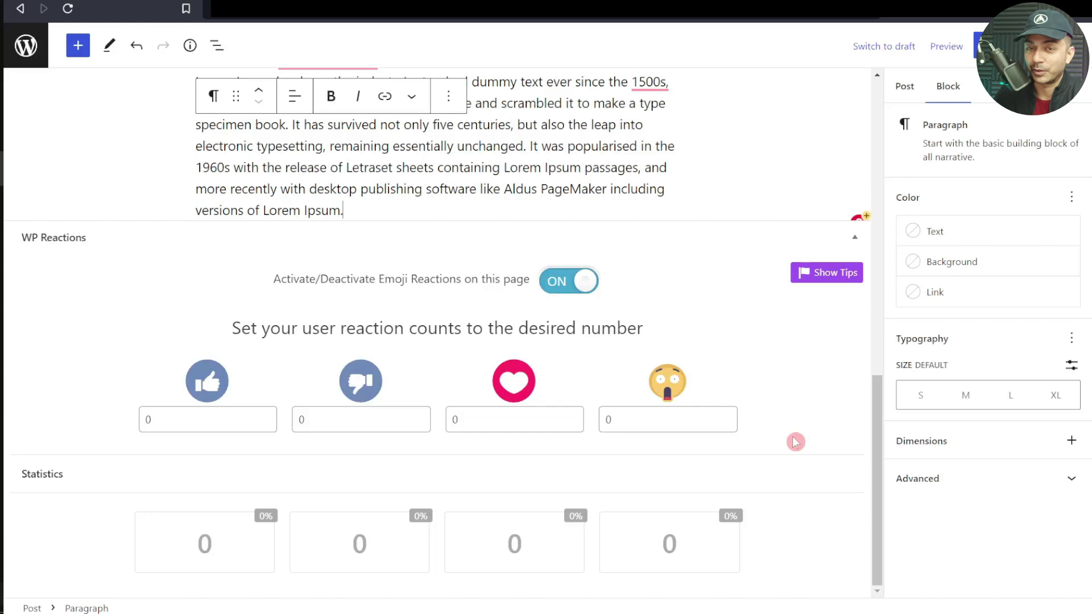
{"action": "scroll", "coordinate": [808, 353], "scroll_direction": "up", "scroll_amount": 10}
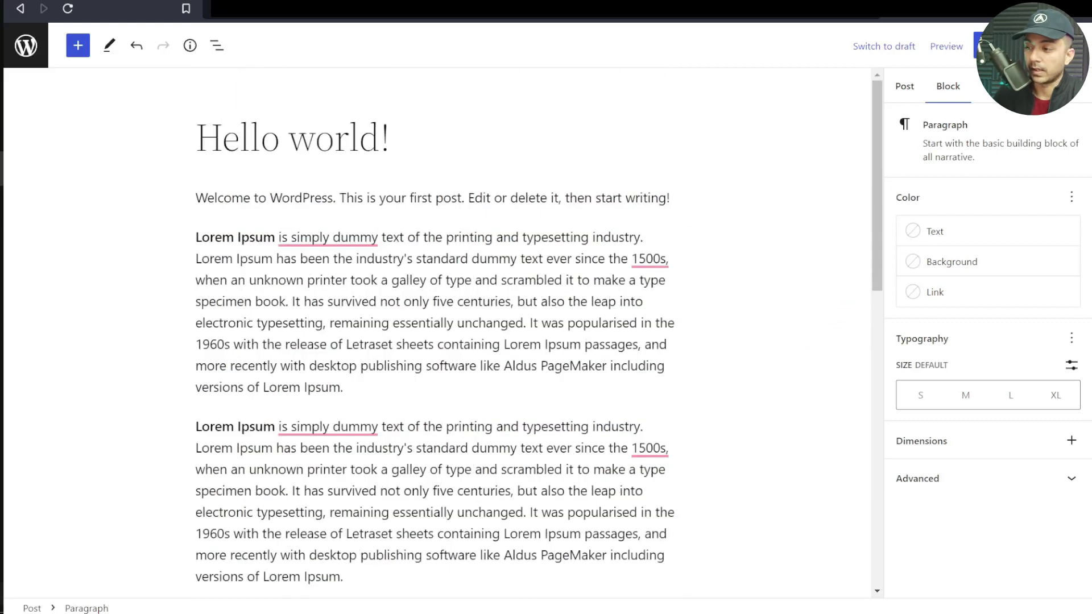
{"action": "key", "text": "ctrl+s"}
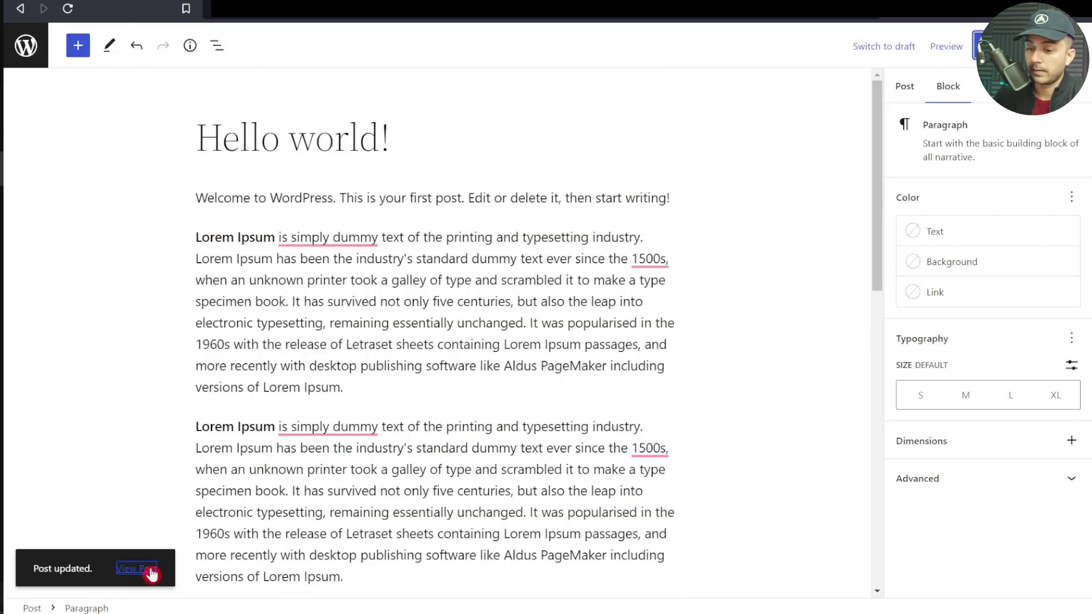
{"action": "right_click", "coordinate": [151, 571]}
View the live Hello world! post, scroll to its reaction bar and react with a heart.
{"action": "left_click", "coordinate": [228, 396]}
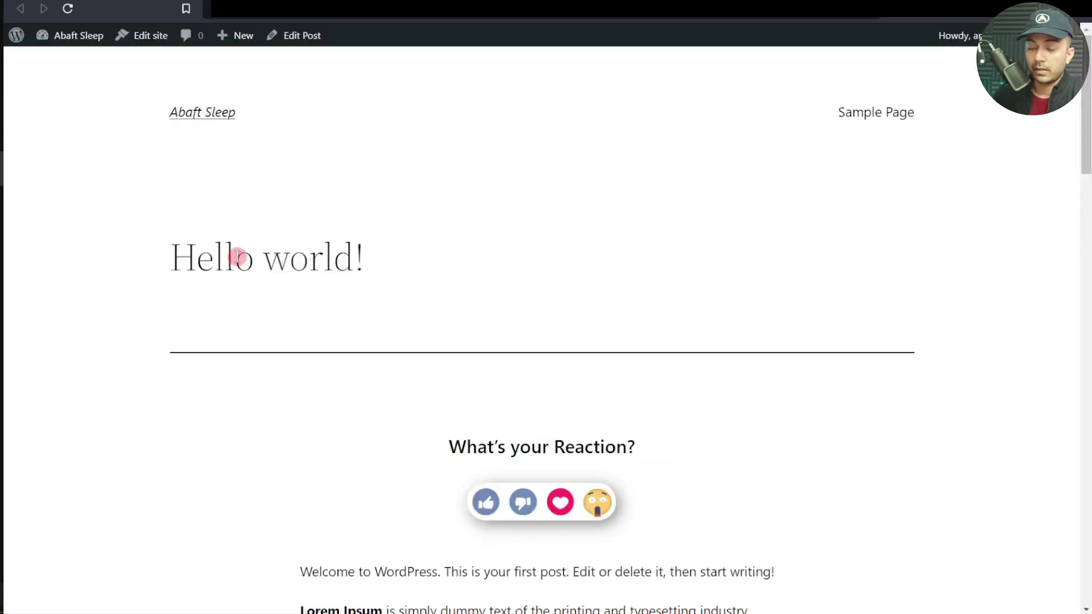
{"action": "scroll", "coordinate": [338, 267], "scroll_direction": "down", "scroll_amount": 2}
{"action": "scroll", "coordinate": [340, 273], "scroll_direction": "down", "scroll_amount": 1}
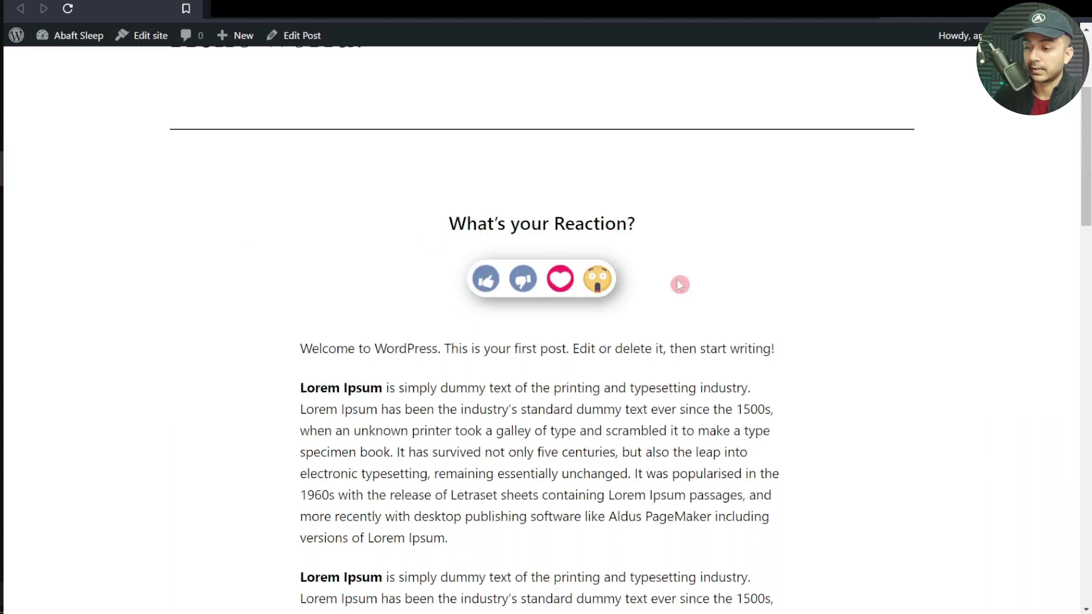
{"action": "scroll", "coordinate": [680, 287], "scroll_direction": "down", "scroll_amount": 7}
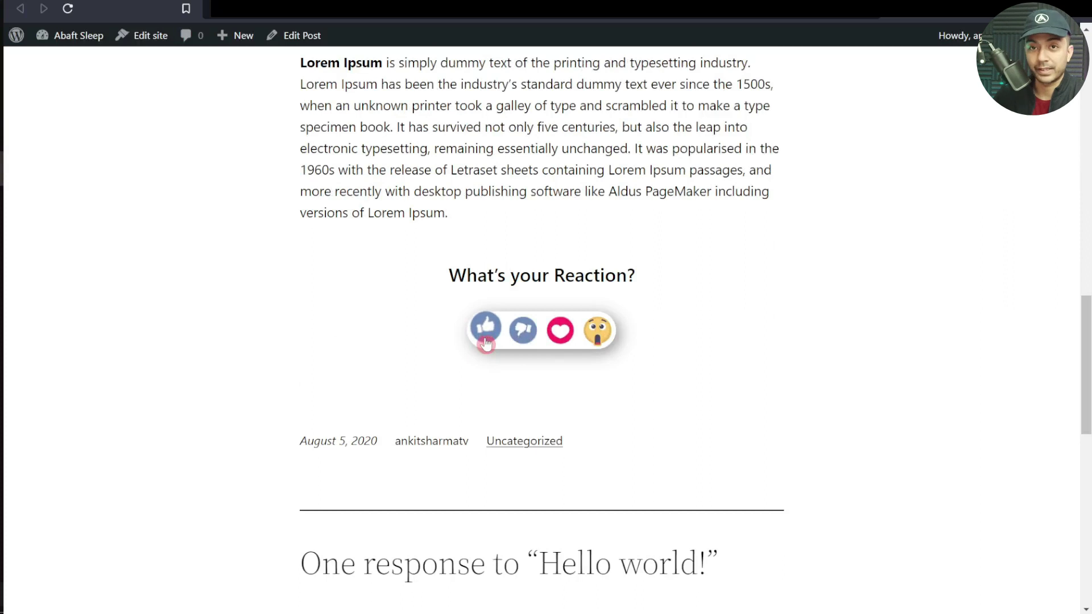
{"action": "left_click", "coordinate": [560, 330]}
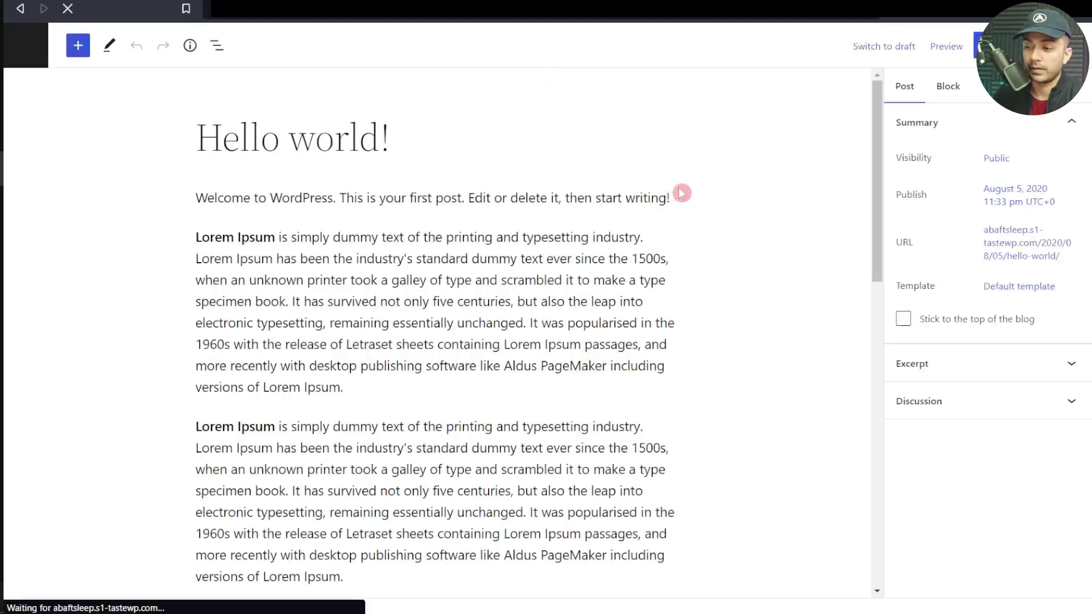
{"action": "scroll", "coordinate": [794, 169], "scroll_direction": "down", "scroll_amount": 10}
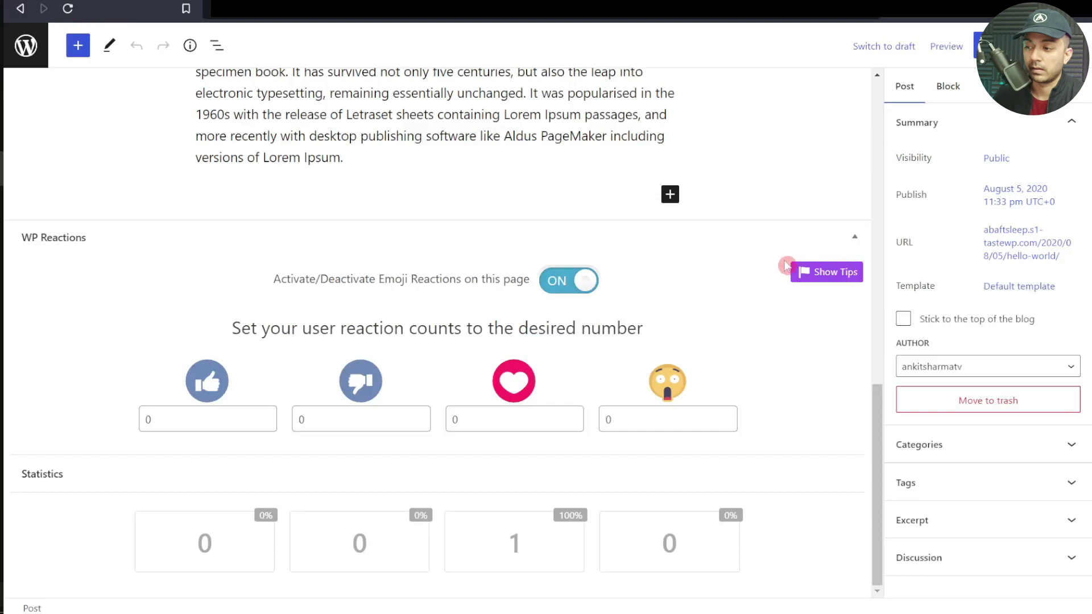